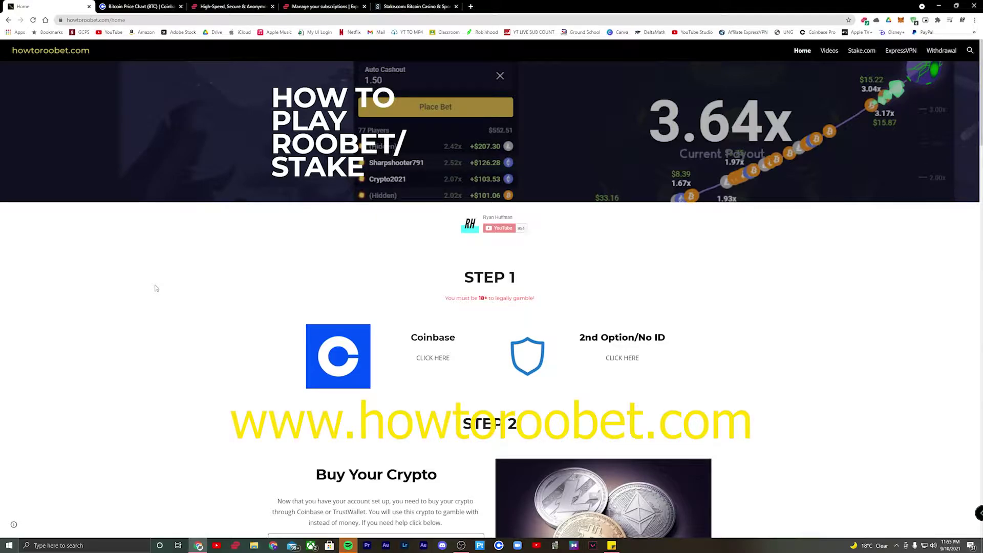
Step: Look over the setup steps on the howtoroobet.com home page and its Coinbase account guide
{"action": "scroll", "coordinate": [292, 282], "scroll_direction": "down", "scroll_amount": 10}
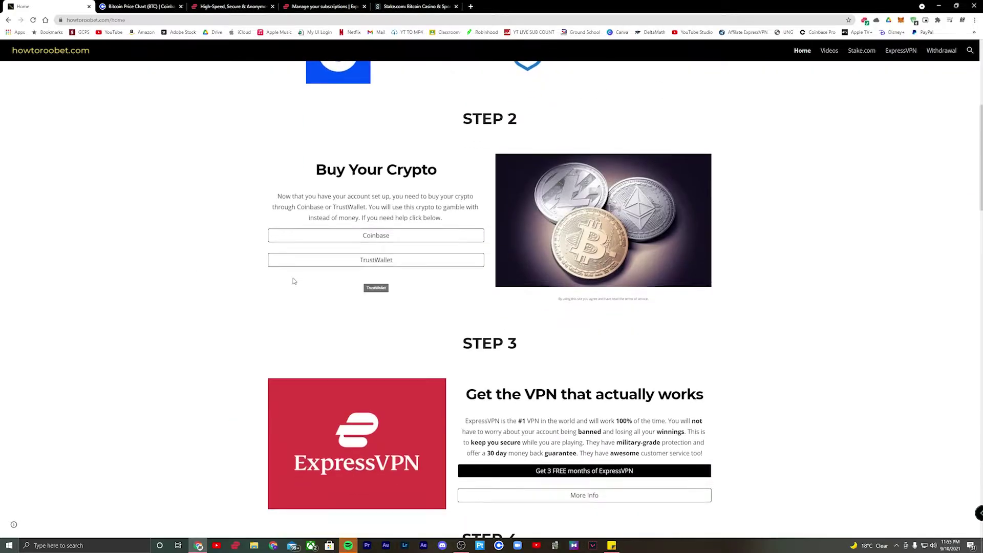
{"action": "scroll", "coordinate": [293, 284], "scroll_direction": "up", "scroll_amount": 4}
{"action": "scroll", "coordinate": [293, 284], "scroll_direction": "up", "scroll_amount": 10}
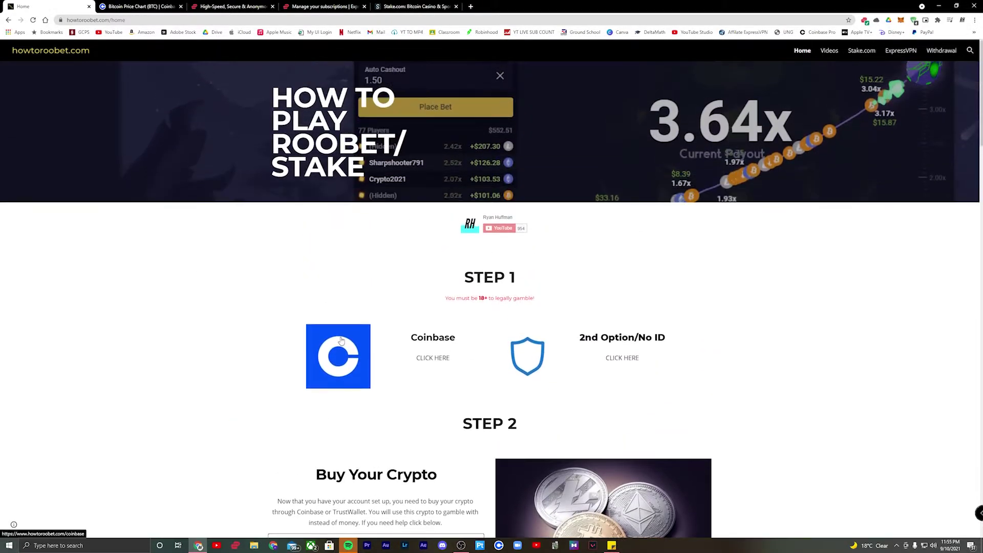
{"action": "left_click", "coordinate": [354, 358]}
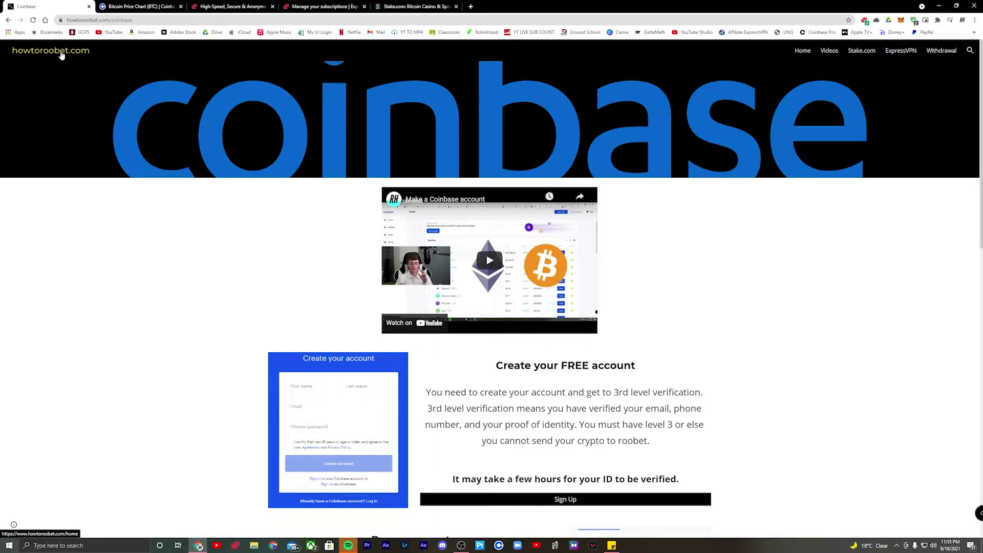
{"action": "left_click", "coordinate": [61, 52]}
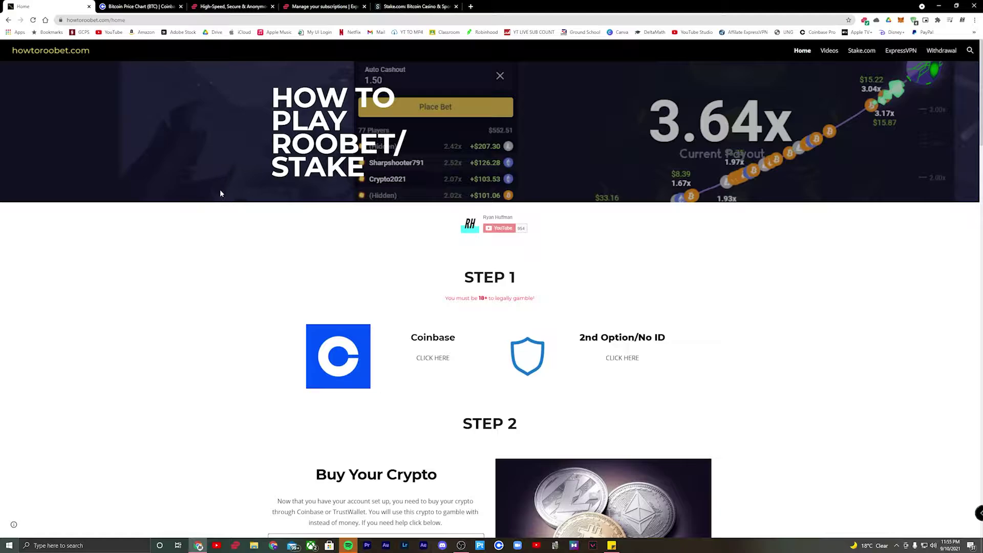
Step: Switch to Coinbase and examine the account limits in the profile settings
{"action": "left_click", "coordinate": [141, 6]}
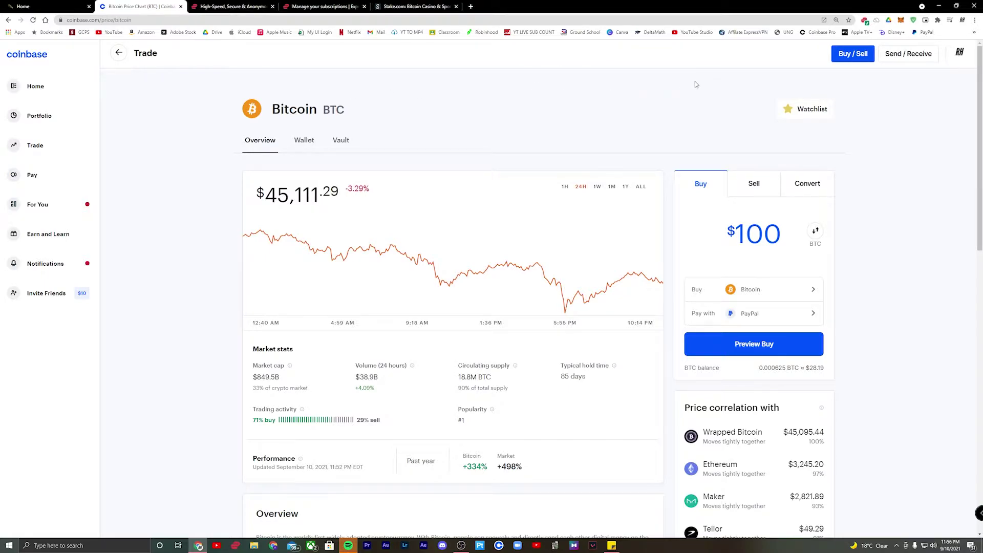
{"action": "left_click", "coordinate": [958, 56]}
{"action": "left_click", "coordinate": [877, 157]}
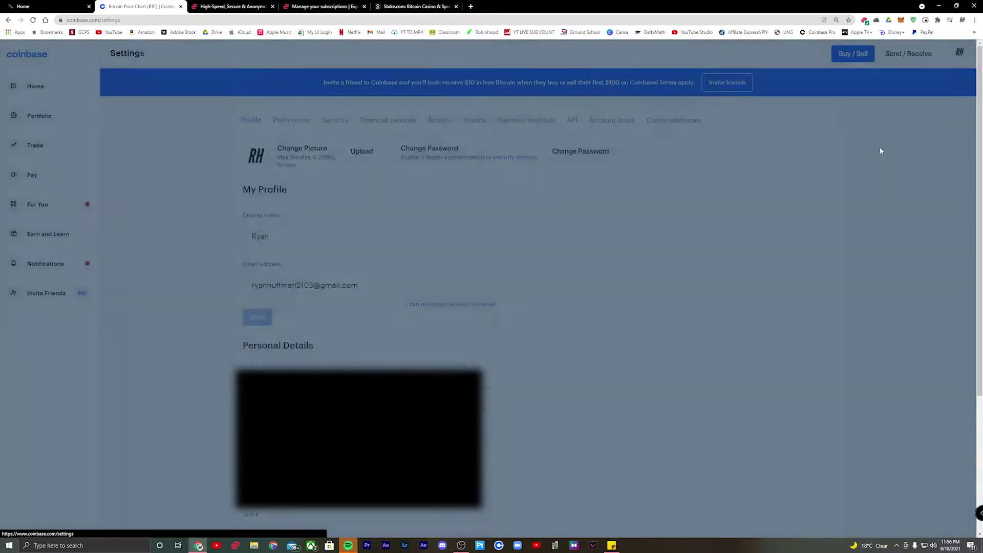
{"action": "left_click", "coordinate": [616, 120]}
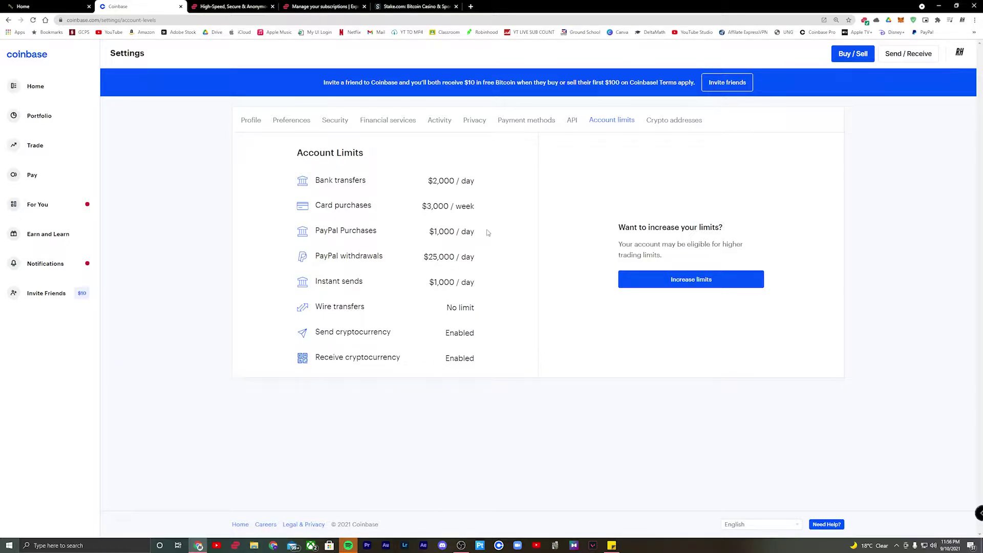
Step: Review the linked payment methods and the types that can be added, without adding one
{"action": "left_click", "coordinate": [517, 123]}
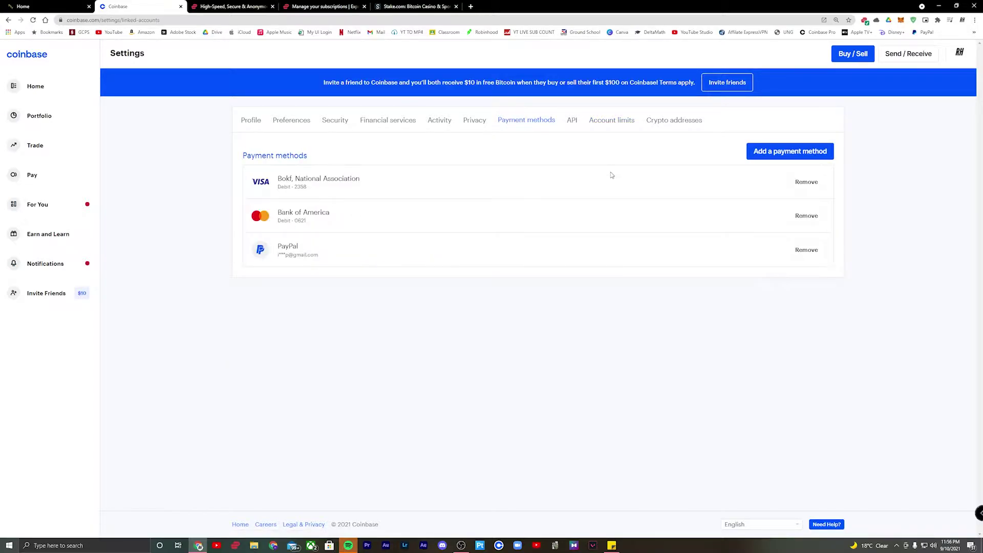
{"action": "left_click", "coordinate": [760, 154]}
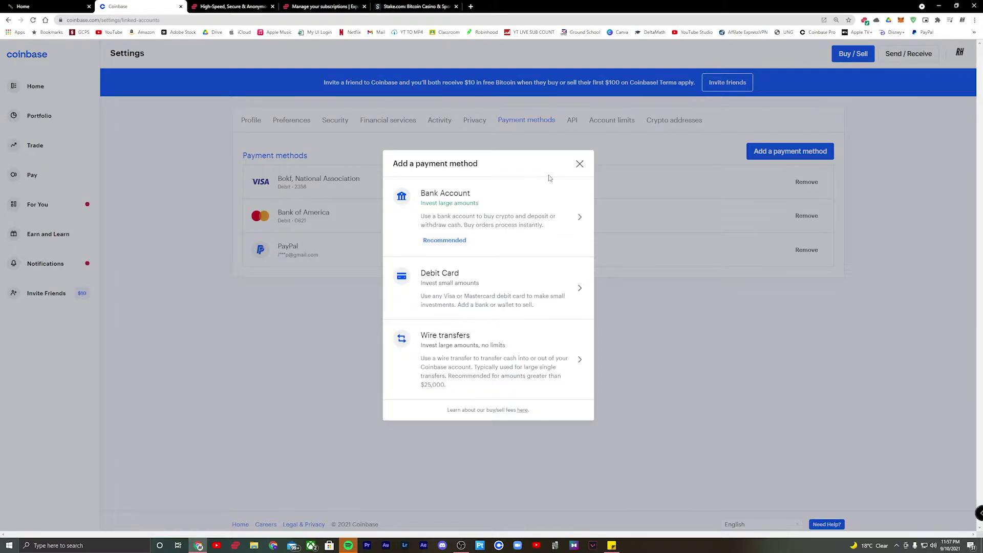
{"action": "left_click", "coordinate": [580, 165]}
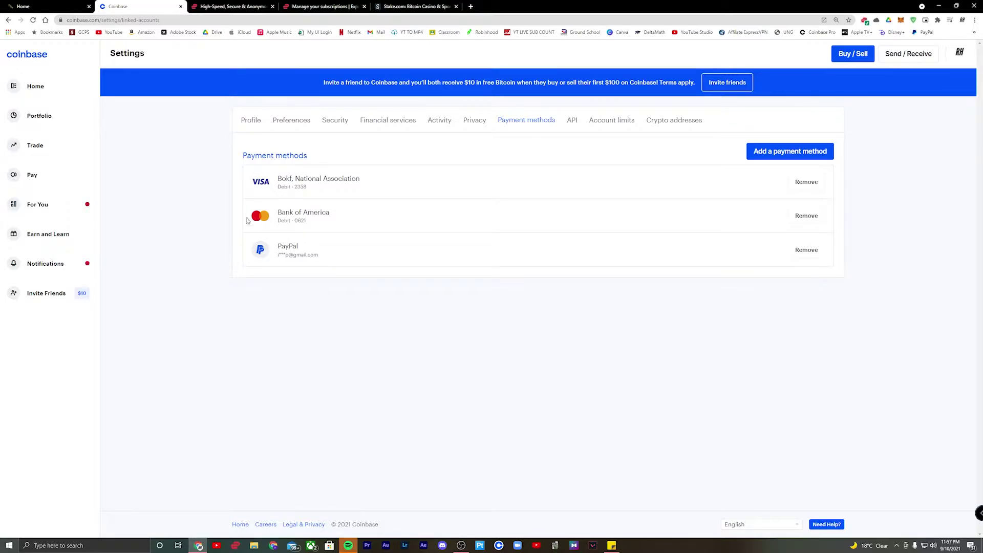
Step: Open Bitcoin's trade page from the watchlist on the Coinbase dashboard
{"action": "left_click", "coordinate": [42, 102]}
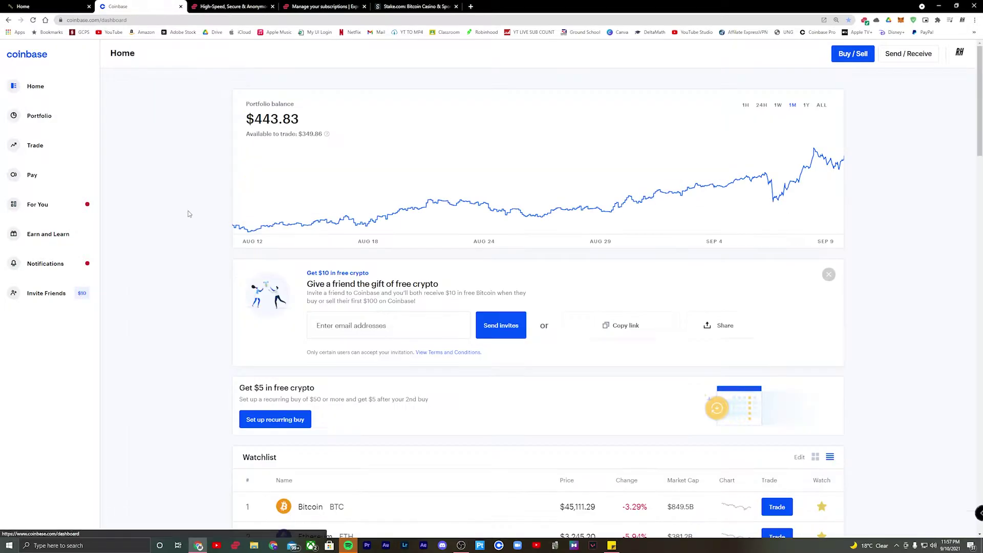
{"action": "scroll", "coordinate": [188, 211], "scroll_direction": "down", "scroll_amount": 5}
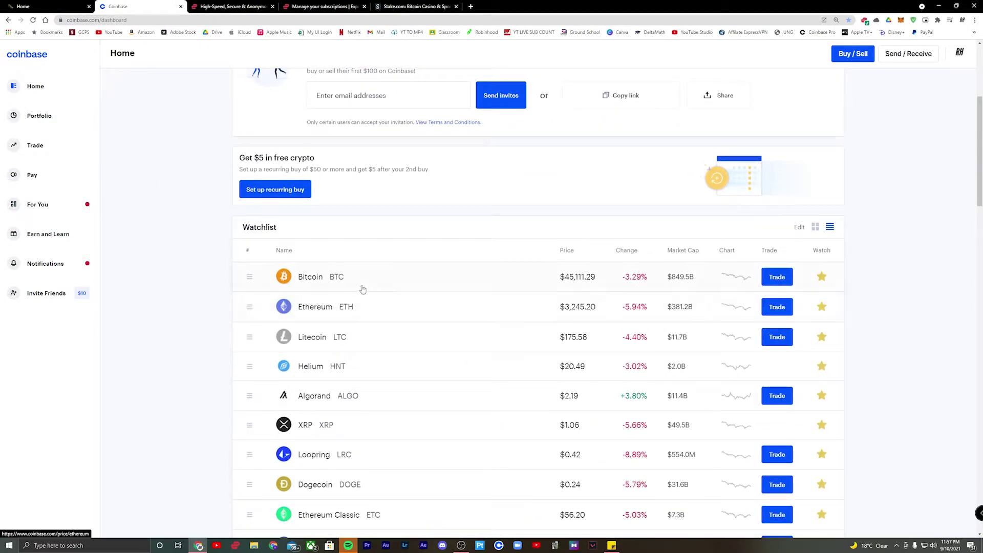
{"action": "left_click", "coordinate": [494, 278]}
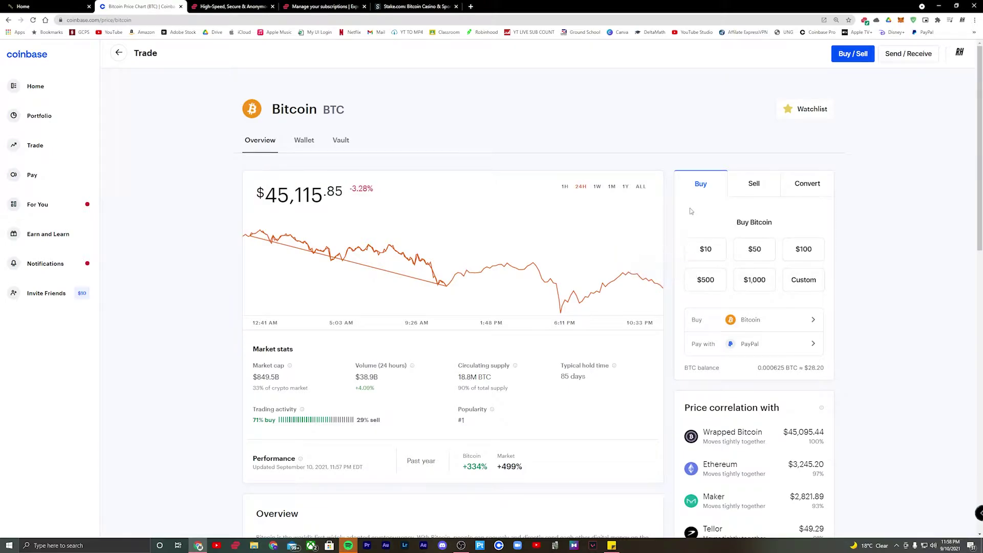
Step: Preview a $50 Bitcoin purchase paid with PayPal without buying, and look at the crypto send form
{"action": "left_click", "coordinate": [756, 249]}
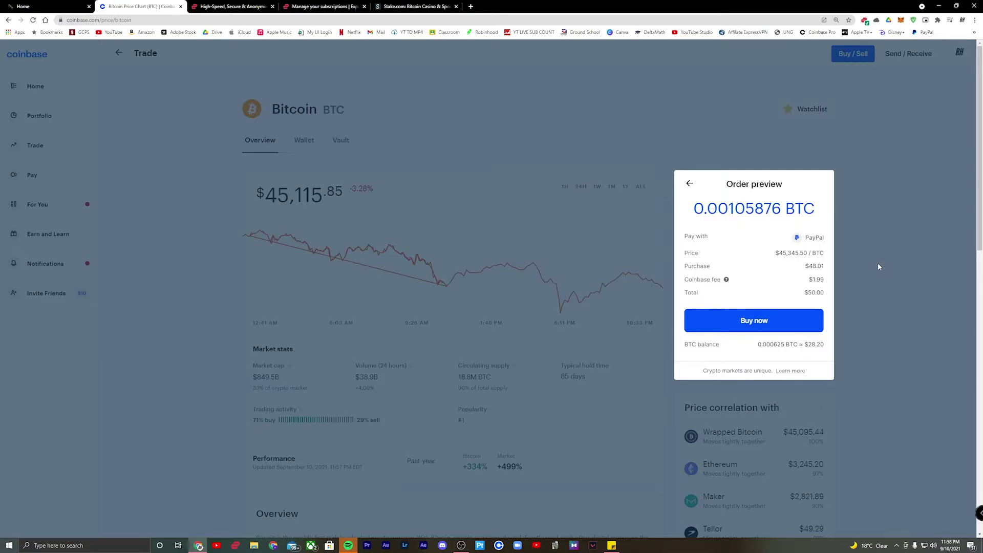
{"action": "left_click", "coordinate": [860, 261]}
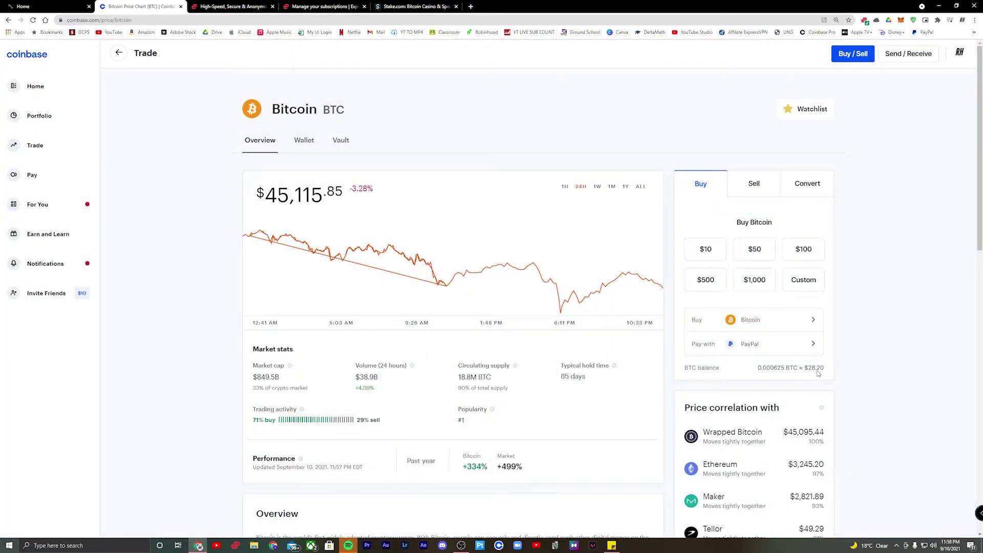
{"action": "left_click", "coordinate": [923, 55]}
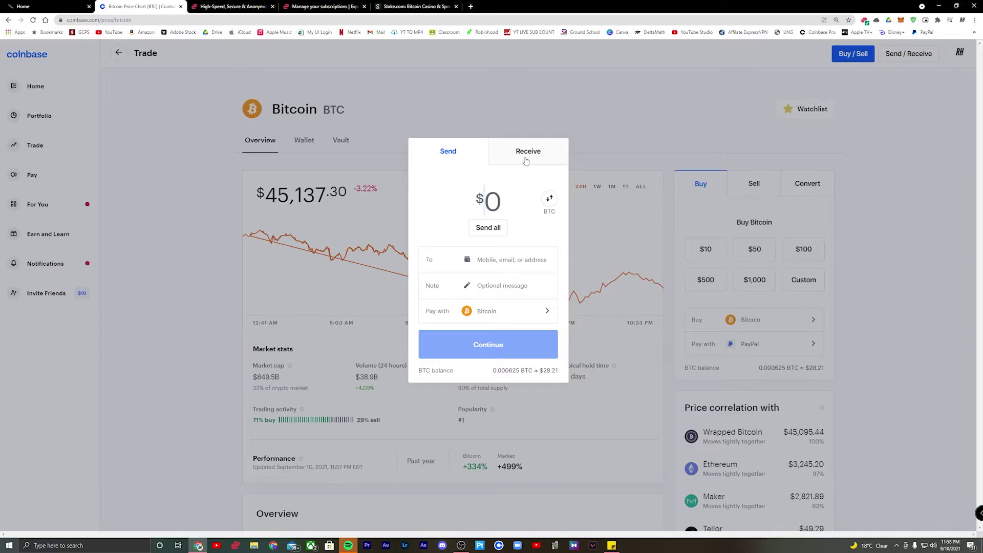
{"action": "left_click", "coordinate": [488, 103]}
Step: Review the VPN step of the howtoroobet.com guide and the ExpressVPN home page
{"action": "left_click", "coordinate": [215, 3]}
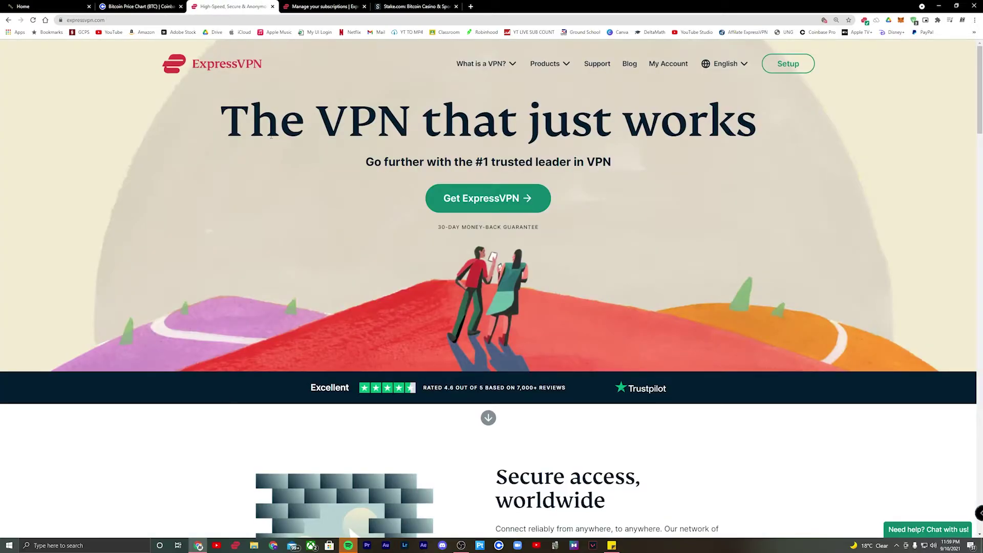
{"action": "left_click", "coordinate": [46, 7]}
{"action": "scroll", "coordinate": [324, 281], "scroll_direction": "down", "scroll_amount": 6}
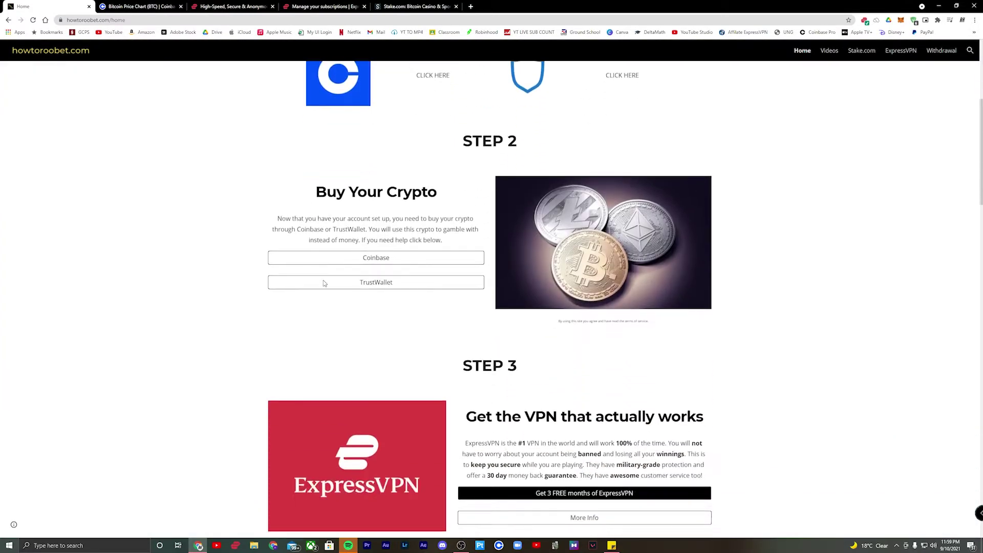
{"action": "scroll", "coordinate": [324, 280], "scroll_direction": "down", "scroll_amount": 3}
{"action": "left_click", "coordinate": [231, 6]}
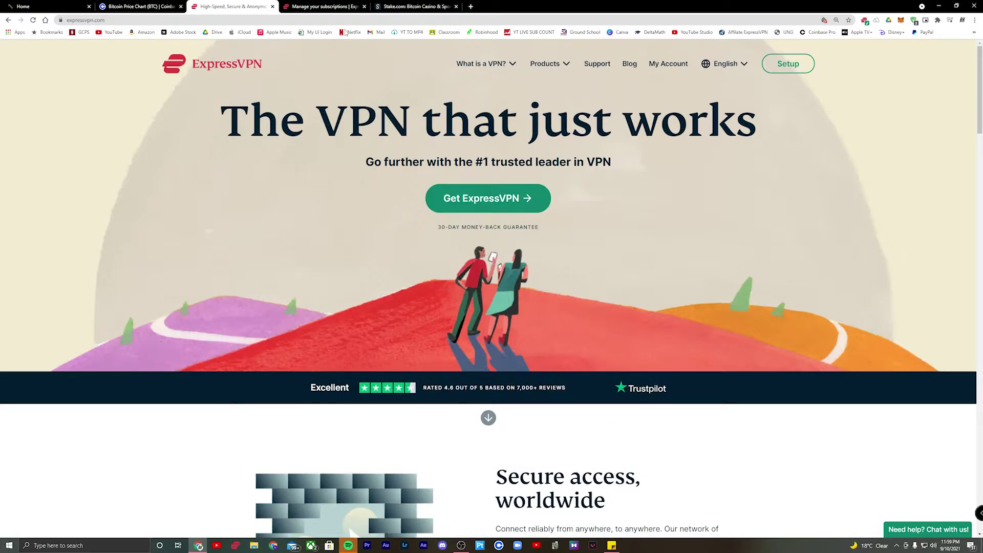
Step: Examine the ExpressVPN subscription dashboard and check the browser extension's connection status and location
{"action": "left_click", "coordinate": [314, 5]}
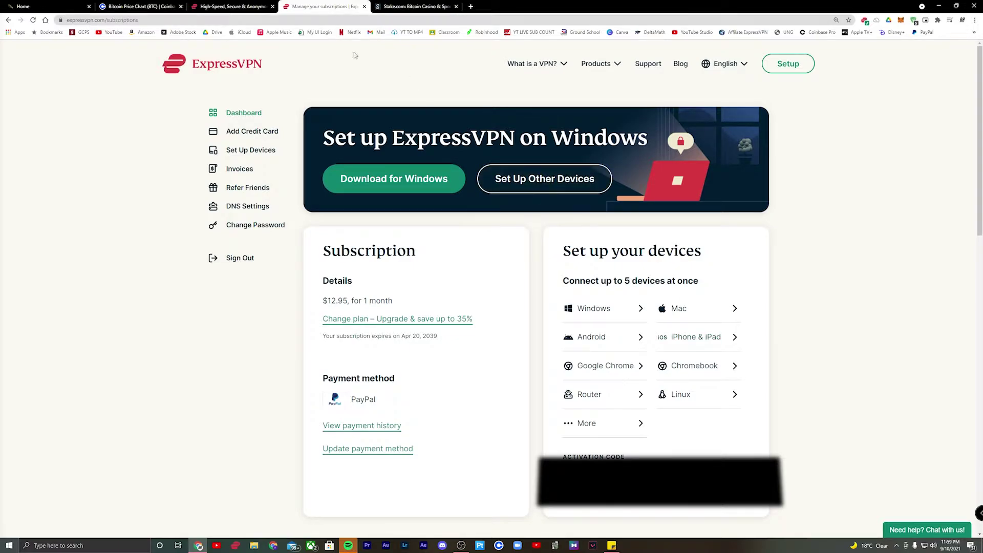
{"action": "left_click", "coordinate": [208, 5]}
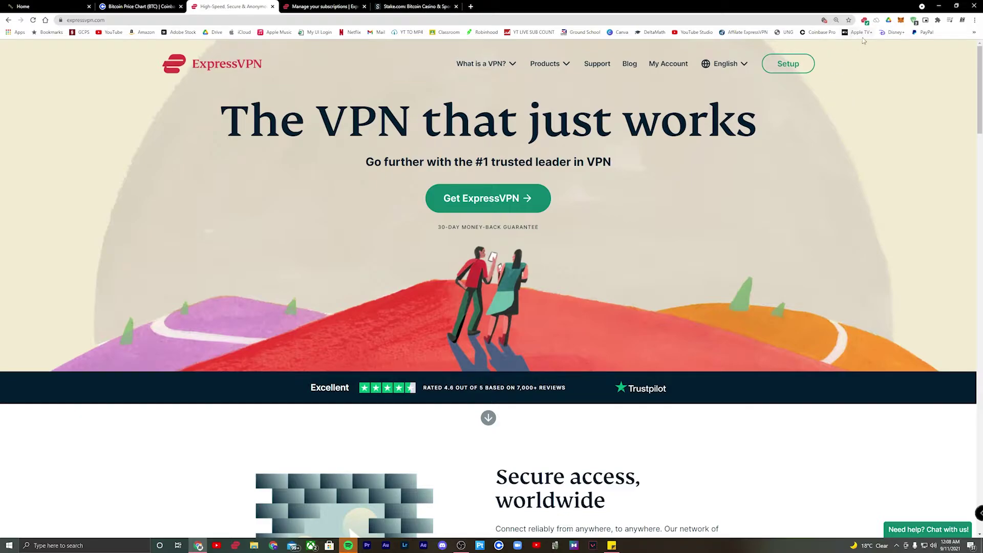
{"action": "left_click", "coordinate": [866, 21]}
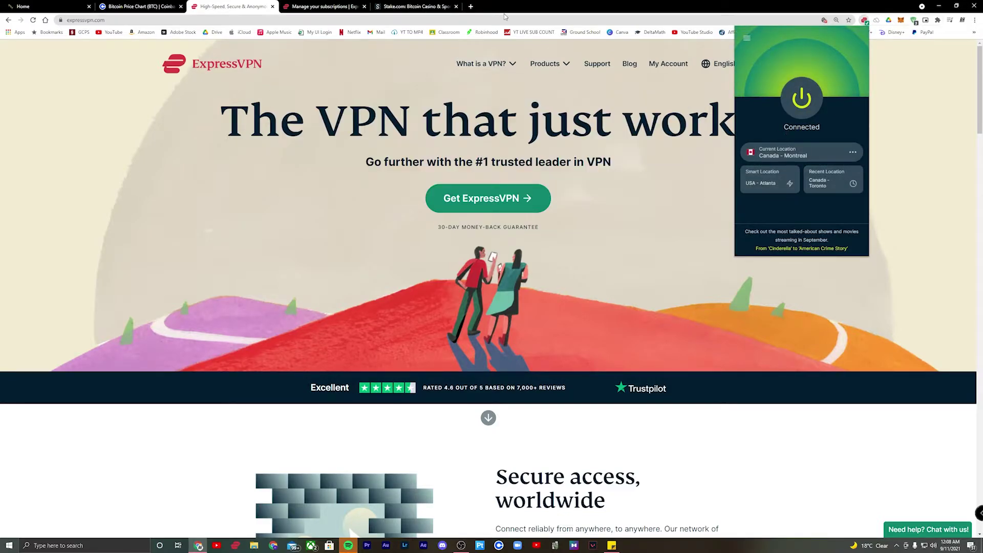
{"action": "left_click", "coordinate": [365, 59]}
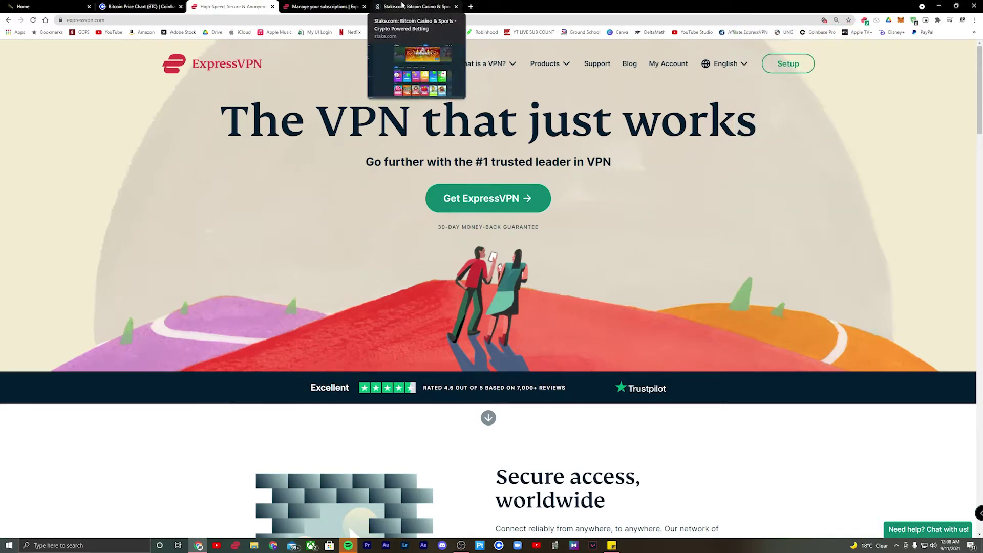
Step: Switch to Stake.com and look over the games offered in the casino lobby
{"action": "left_click", "coordinate": [402, 6]}
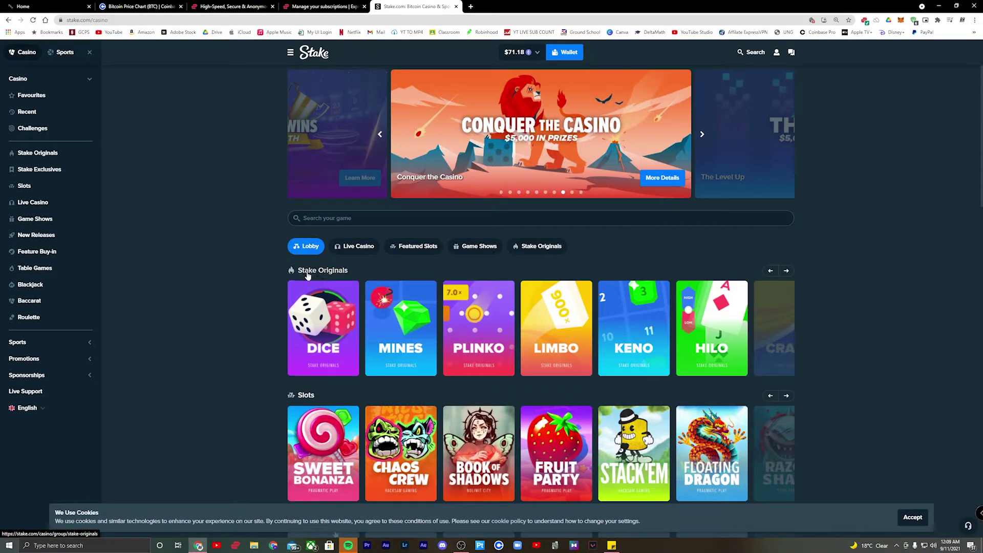
{"action": "scroll", "coordinate": [356, 324], "scroll_direction": "down", "scroll_amount": 3}
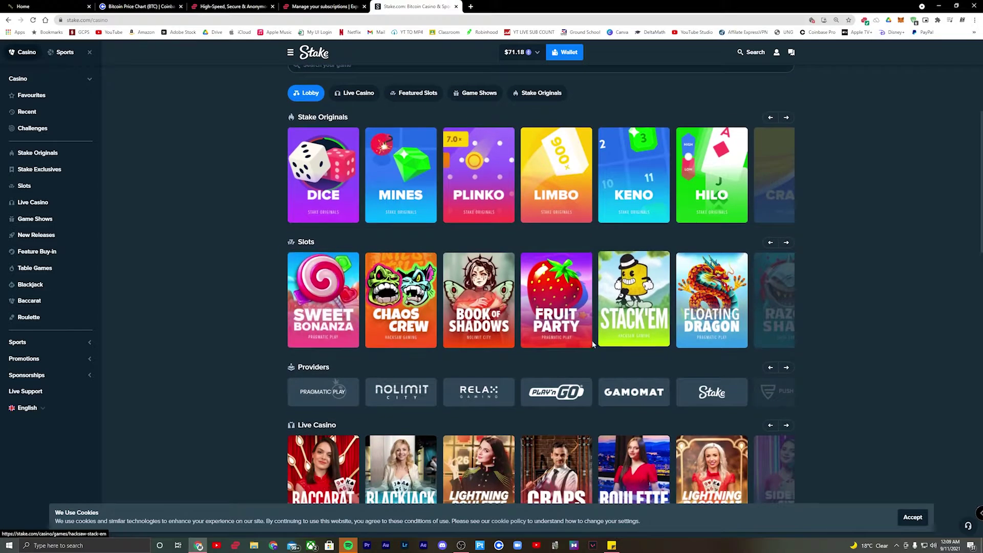
{"action": "scroll", "coordinate": [478, 249], "scroll_direction": "up", "scroll_amount": 3}
{"action": "scroll", "coordinate": [245, 200], "scroll_direction": "down", "scroll_amount": 1}
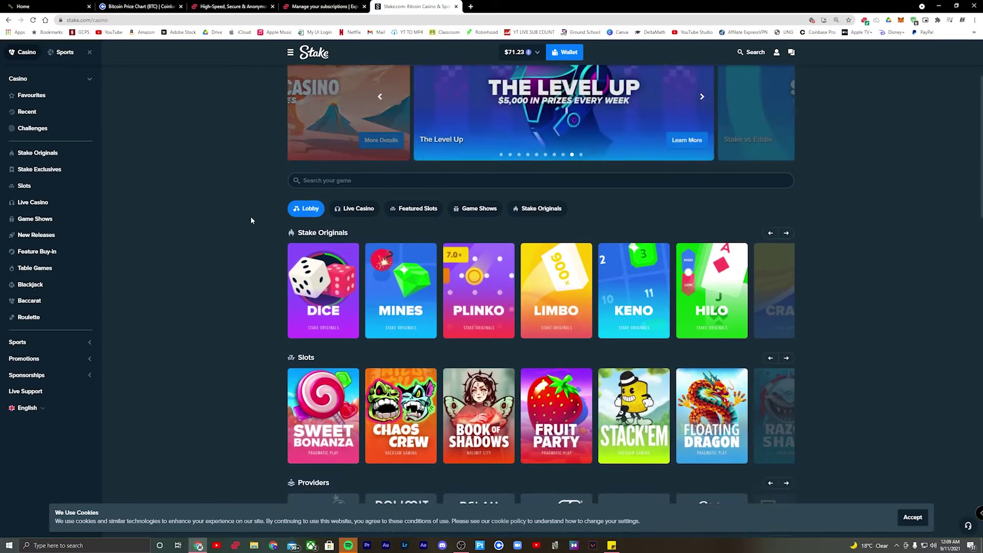
{"action": "scroll", "coordinate": [254, 217], "scroll_direction": "up", "scroll_amount": 1}
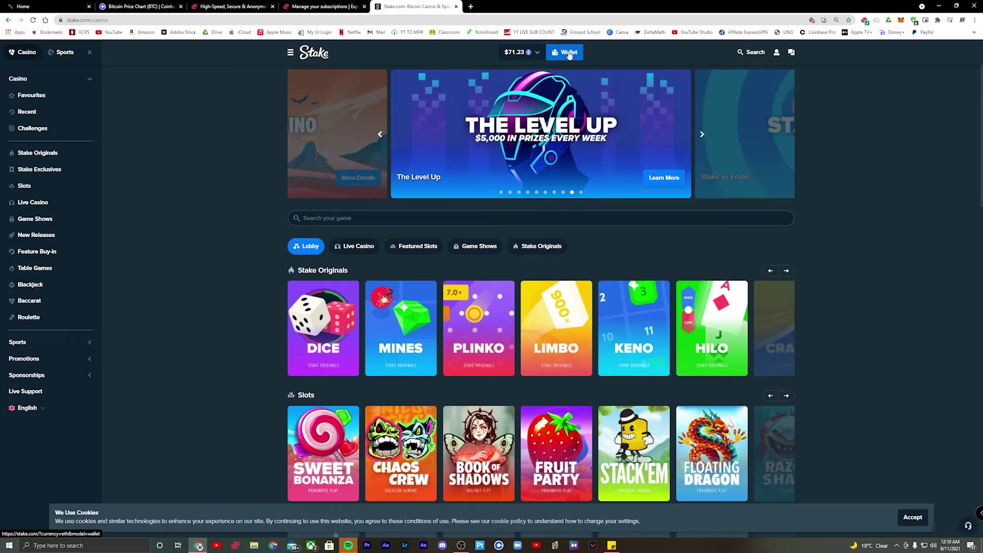
Step: Choose BTC as the deposit currency in the Stake wallet and copy its deposit address
{"action": "left_click", "coordinate": [569, 54]}
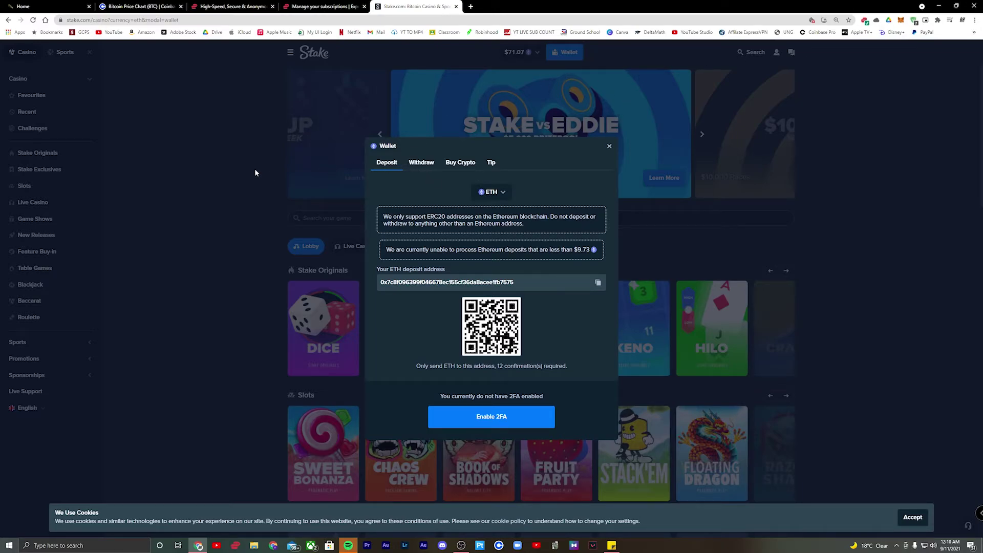
{"action": "left_click", "coordinate": [389, 165]}
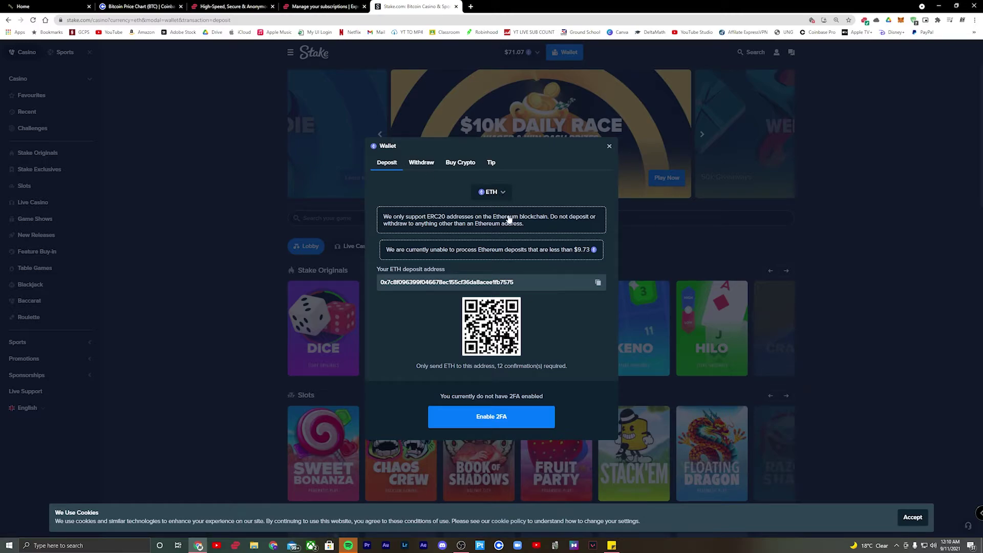
{"action": "left_click", "coordinate": [493, 192]}
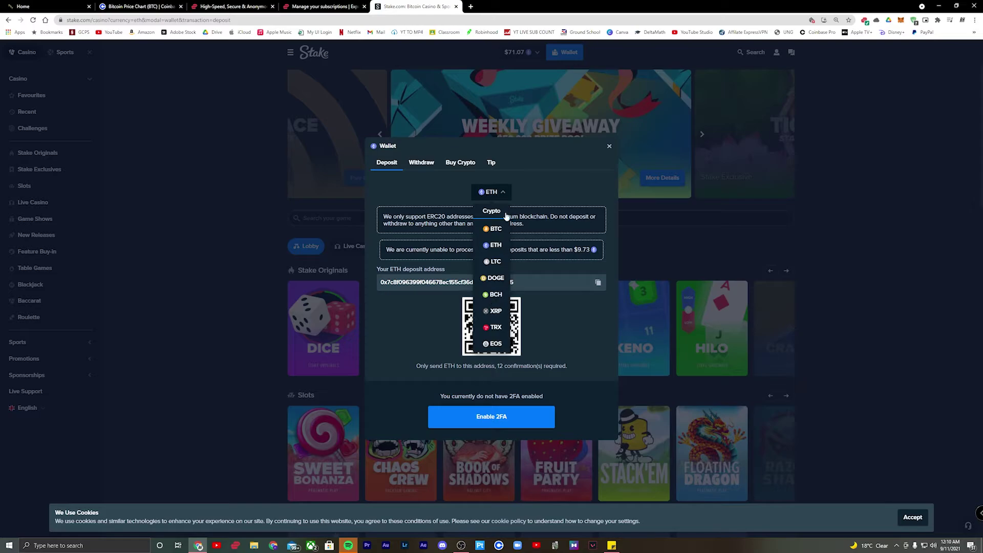
{"action": "left_click", "coordinate": [496, 232]}
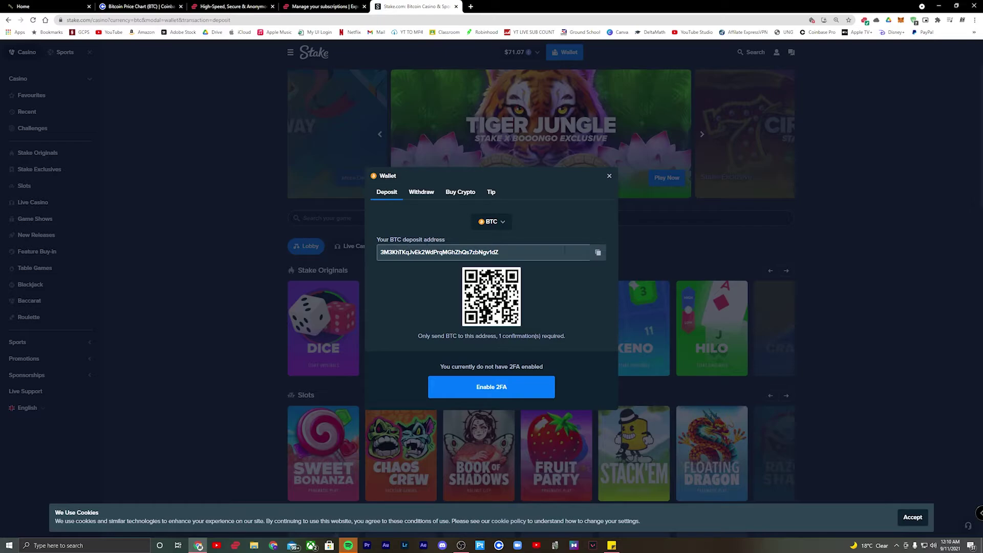
{"action": "left_click", "coordinate": [597, 252]}
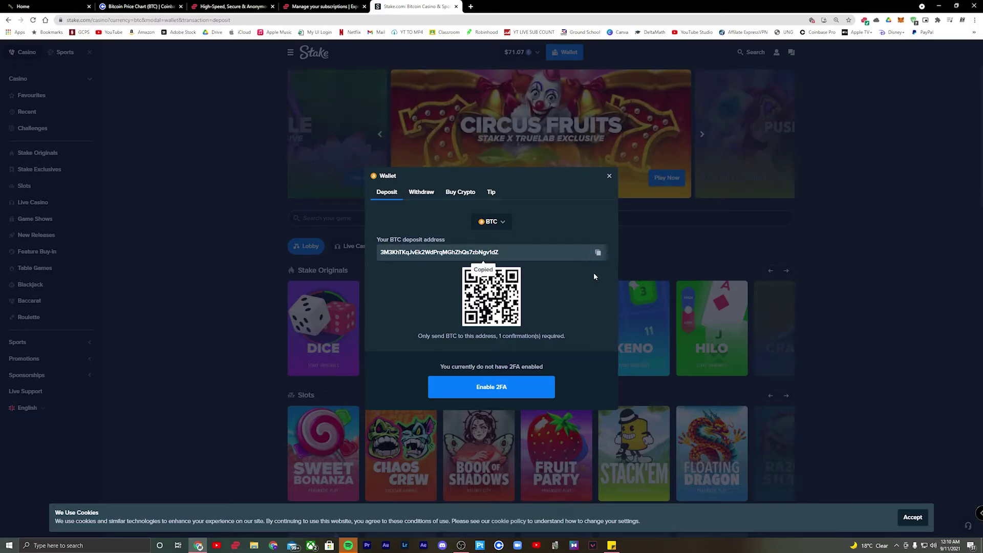
Step: Switch to Coinbase, prepare a $10 Bitcoin transfer to the copied Stake deposit address, and close it at the review without sending
{"action": "left_click", "coordinate": [123, 6]}
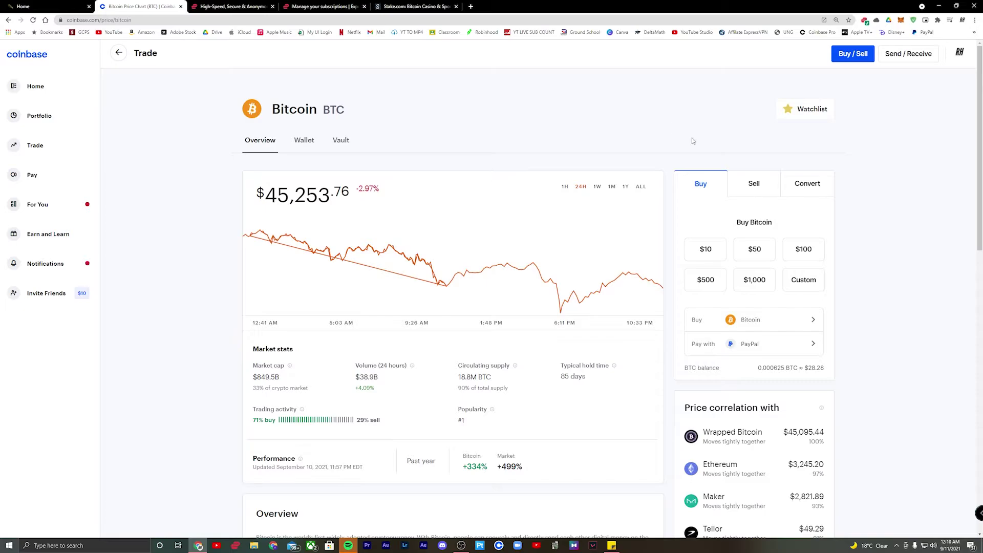
{"action": "left_click", "coordinate": [902, 62]}
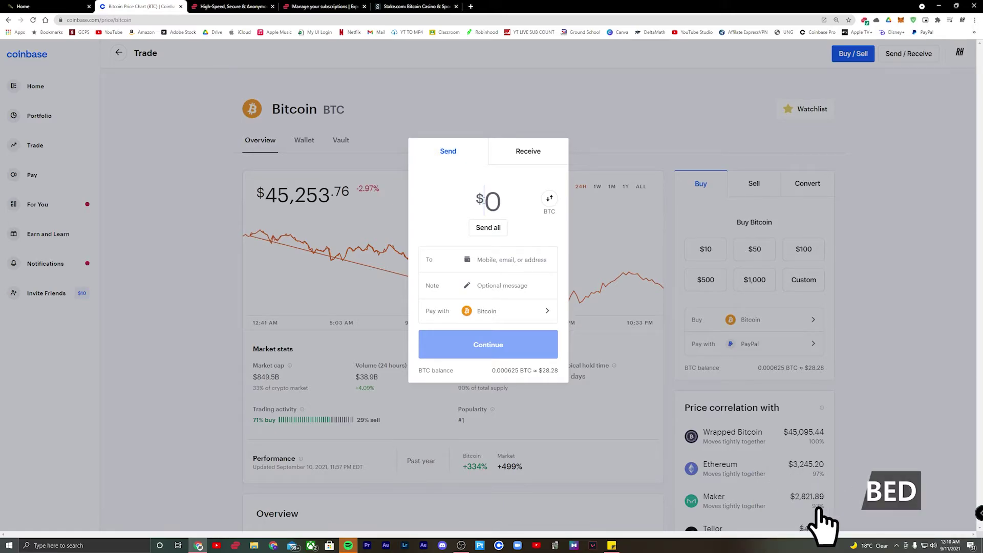
{"action": "type", "text": "10"}
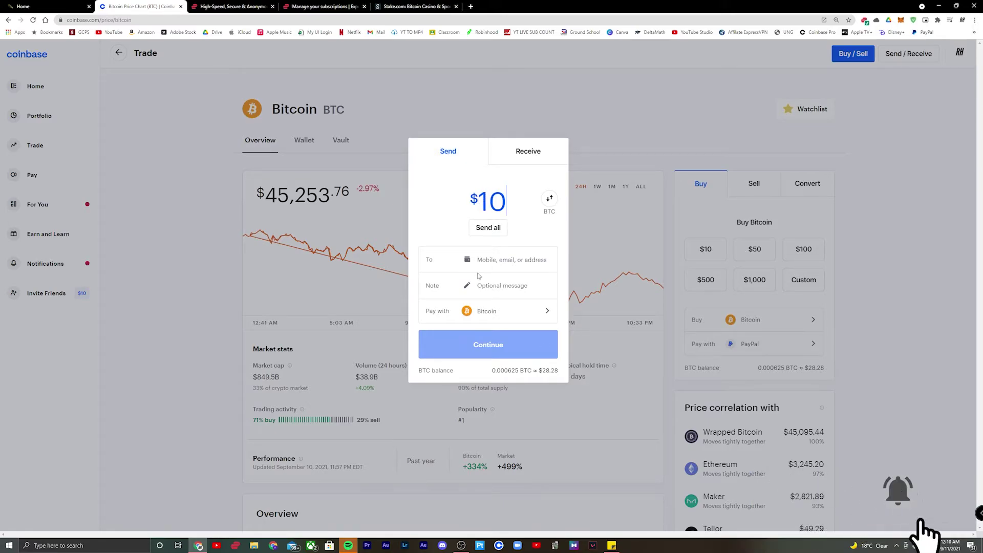
{"action": "left_click", "coordinate": [489, 261]}
{"action": "key", "text": "ctrl+v"}
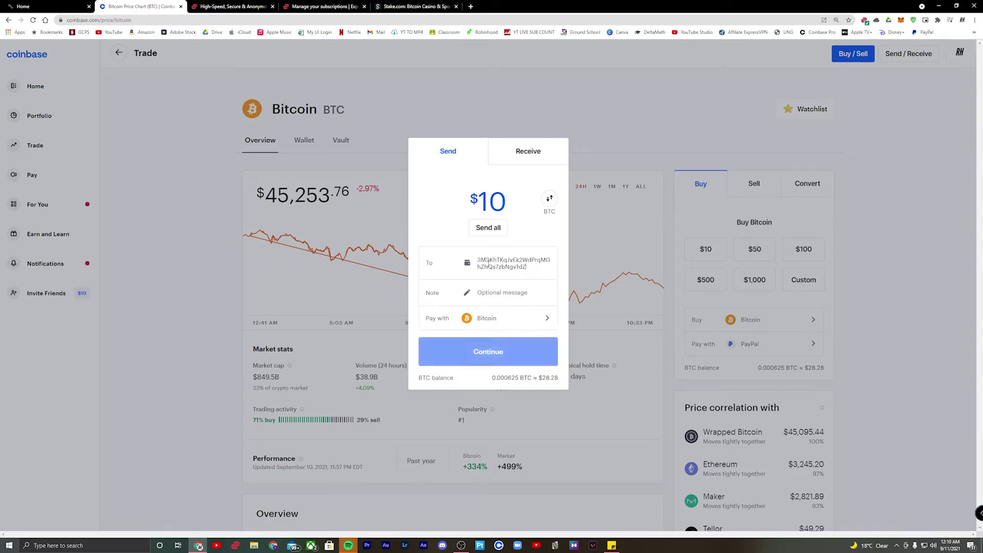
{"action": "left_click", "coordinate": [450, 216]}
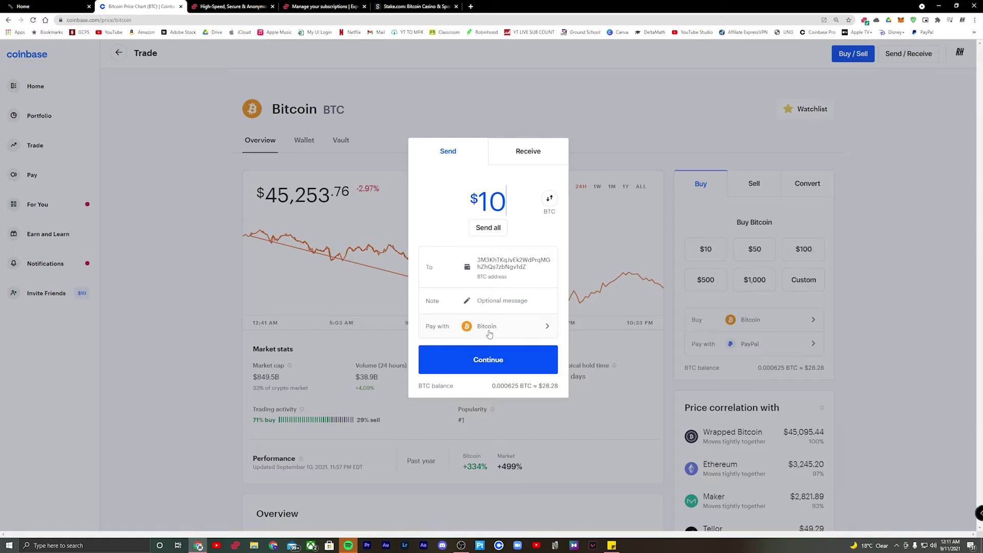
{"action": "left_click", "coordinate": [487, 353]}
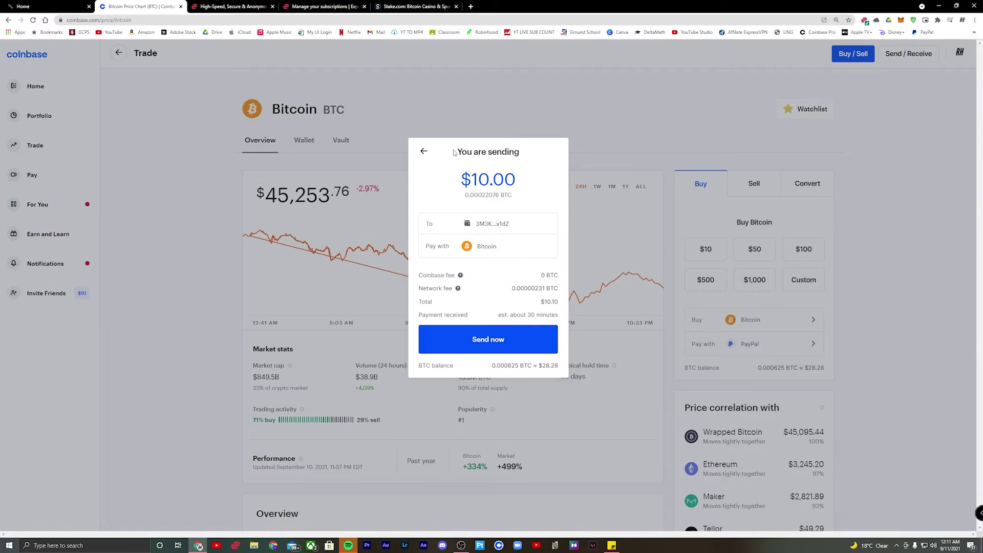
{"action": "left_click", "coordinate": [457, 121]}
Step: Return to Stake.com, close the deposit wallet and look through more of the Stake Originals games
{"action": "left_click", "coordinate": [415, 6]}
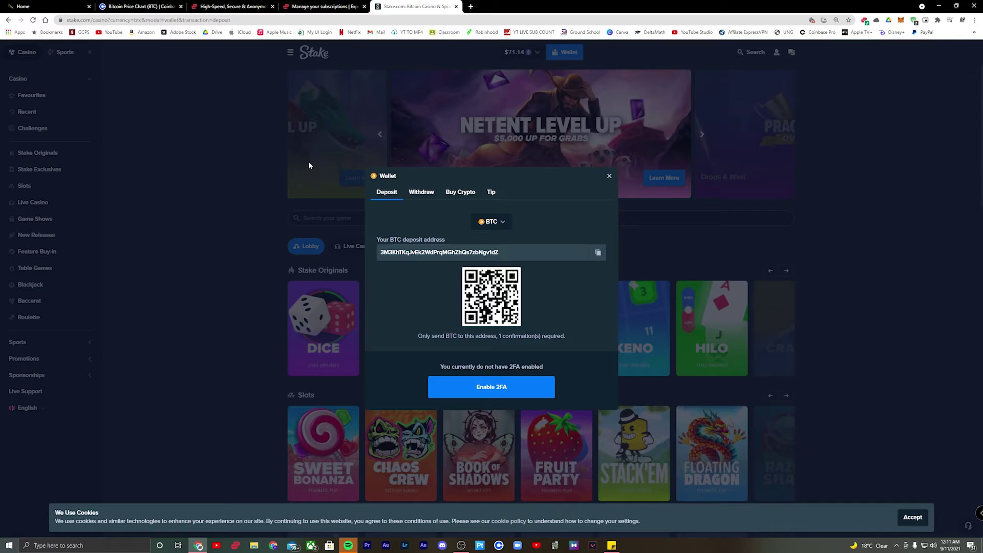
{"action": "left_click", "coordinate": [605, 179]}
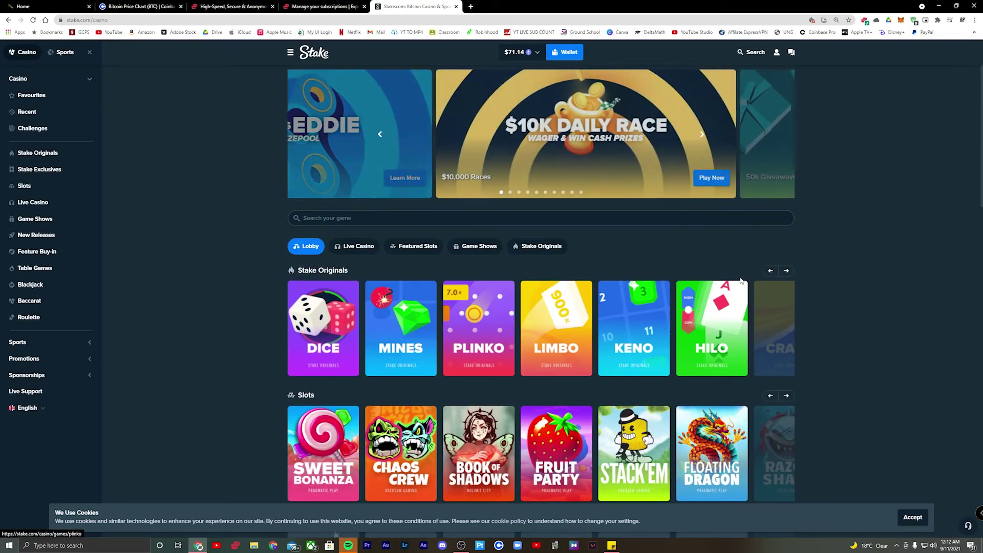
{"action": "left_click", "coordinate": [787, 271]}
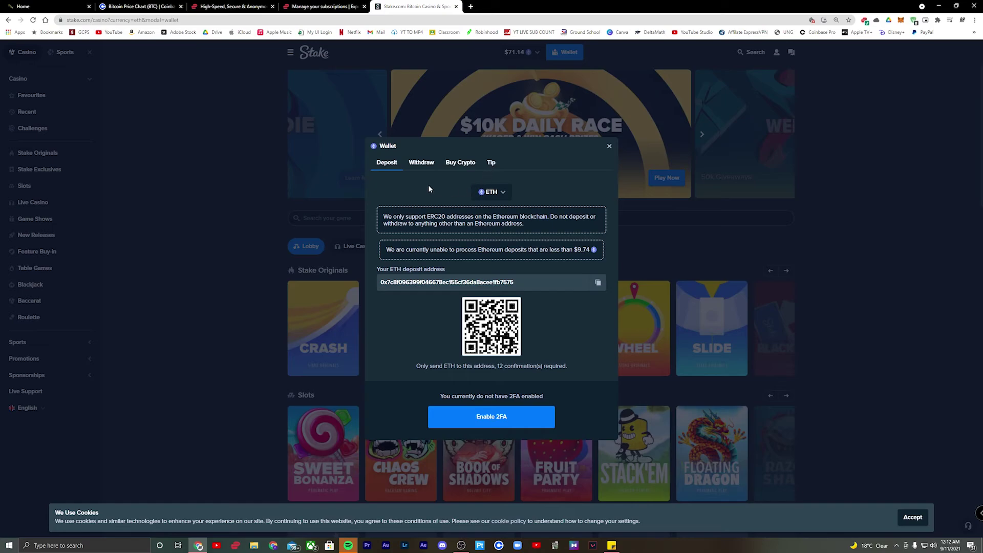
Step: Open the withdrawal form in the Stake wallet and select BTC as the currency to withdraw
{"action": "left_click", "coordinate": [421, 162]}
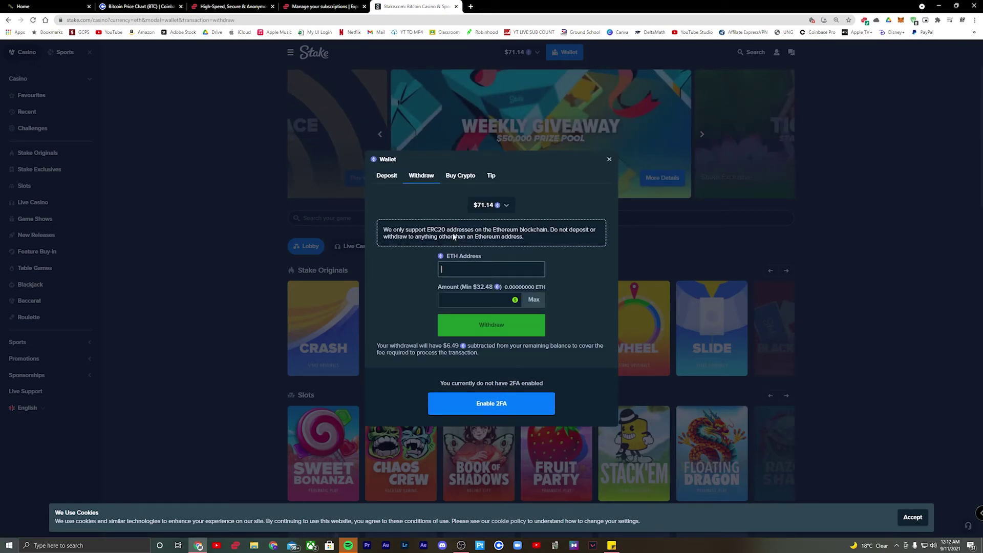
{"action": "mouse_move", "coordinate": [498, 212]}
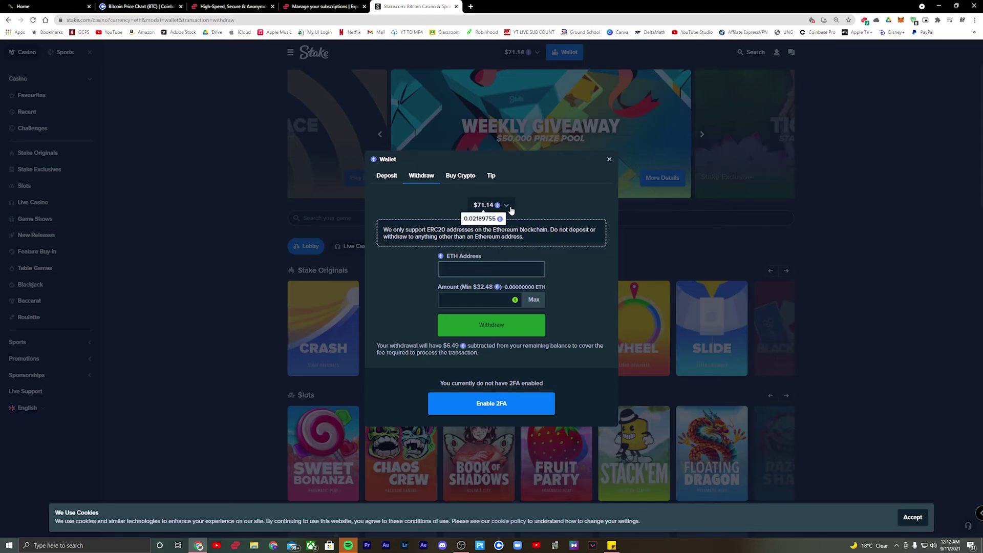
{"action": "left_click", "coordinate": [507, 207]}
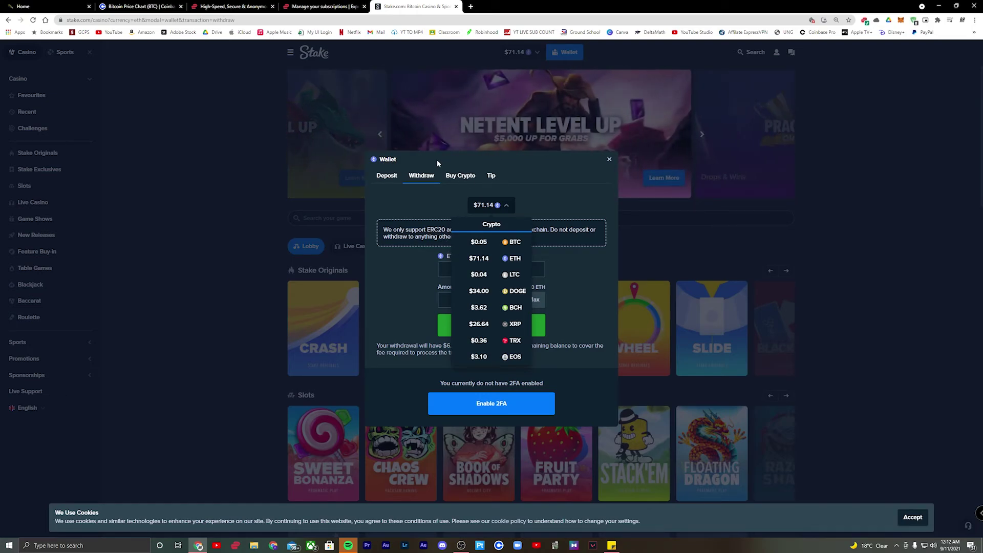
{"action": "left_click", "coordinate": [479, 242]}
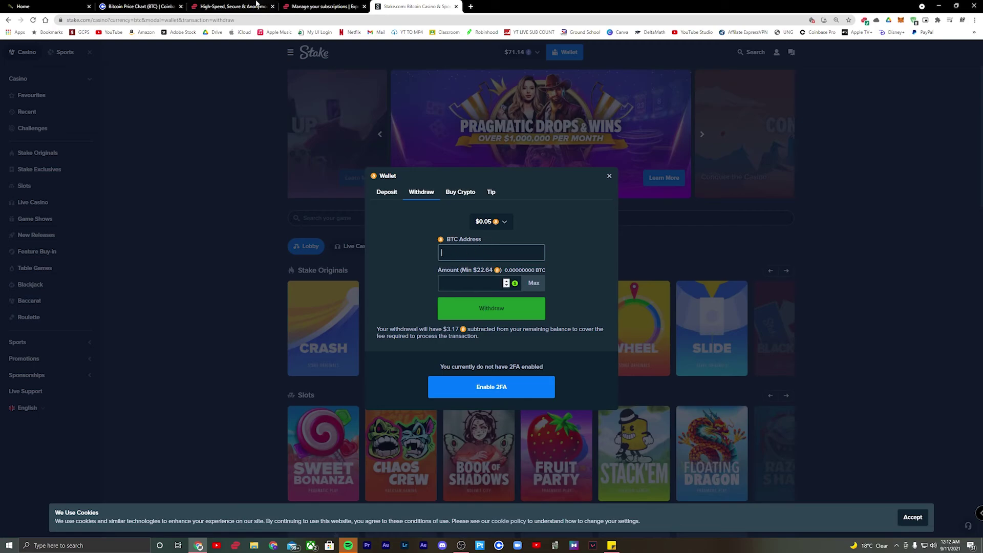
Step: Switch to Coinbase and display the Bitcoin receiving address, acknowledging the notice about selecting the right cryptocurrency
{"action": "left_click", "coordinate": [122, 6]}
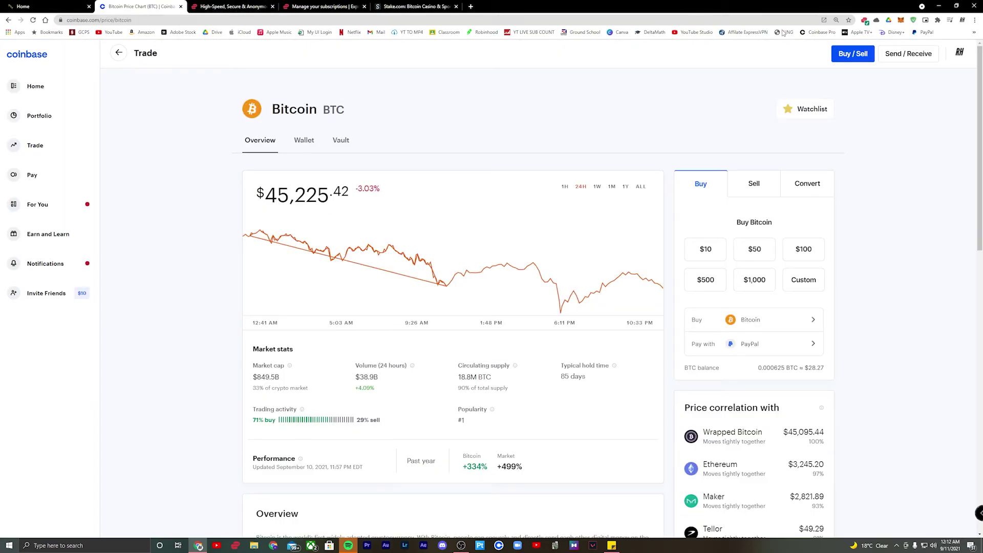
{"action": "left_click", "coordinate": [909, 54]}
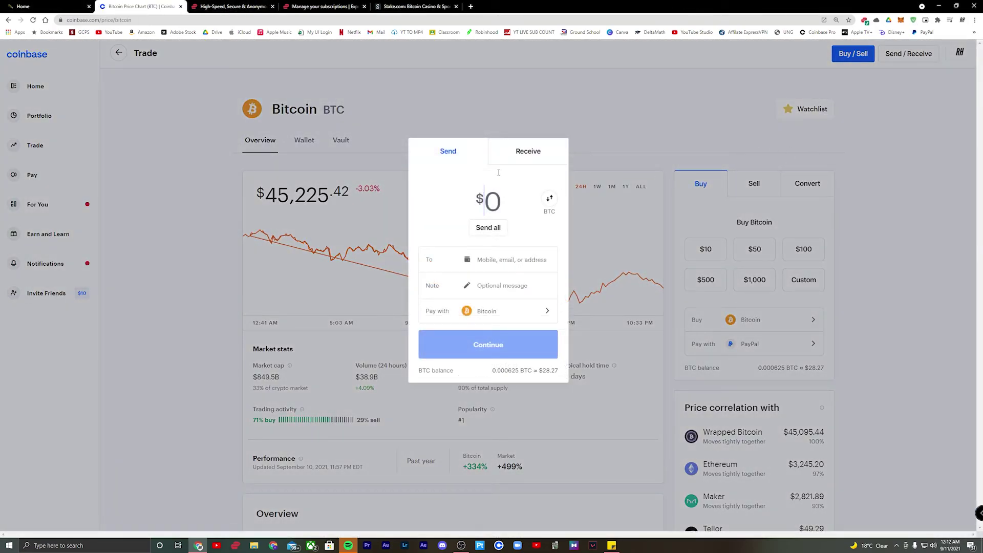
{"action": "left_click", "coordinate": [522, 155]}
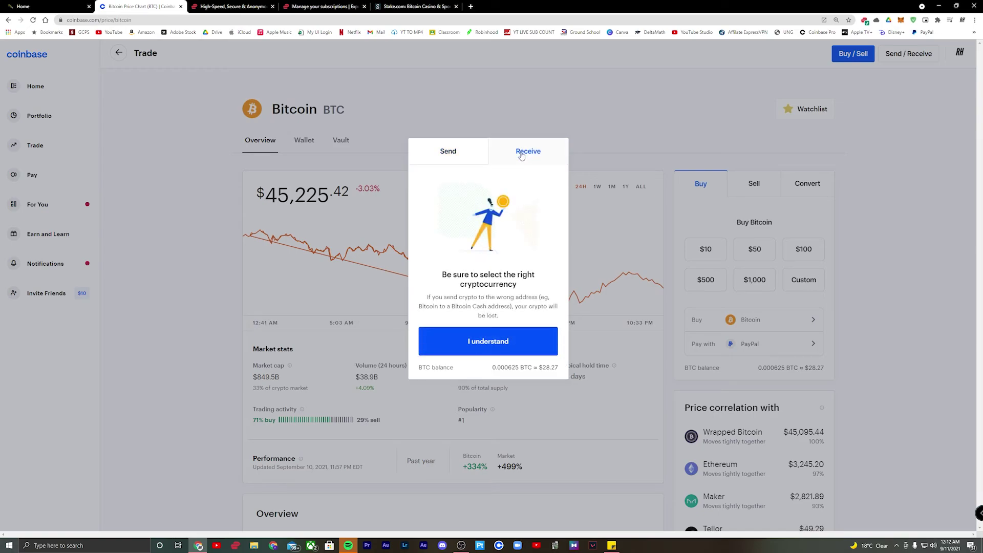
{"action": "left_click", "coordinate": [488, 353]}
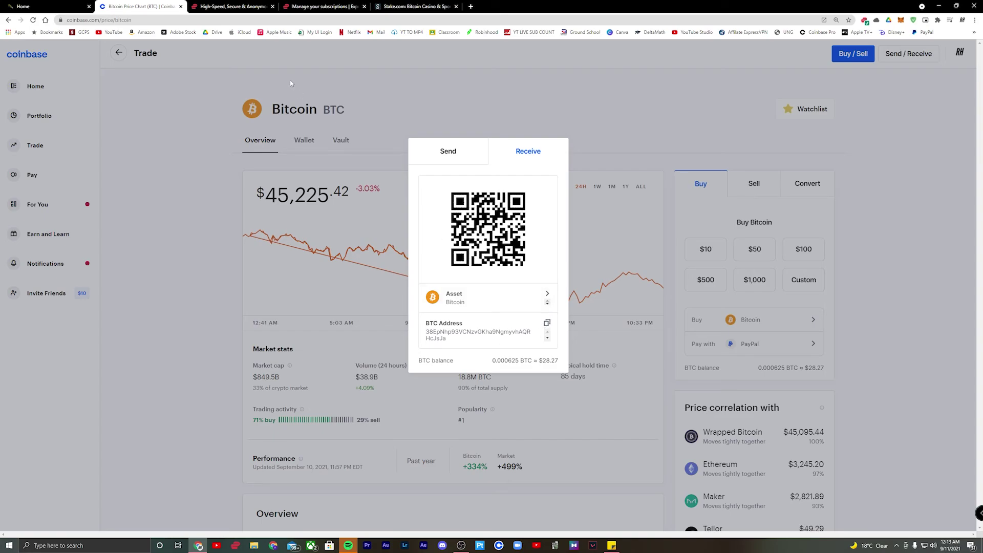
Step: Paste the copied address into Stake's BTC withdrawal form, and check the minimum amount and fee before closing the wallet
{"action": "left_click", "coordinate": [402, 7]}
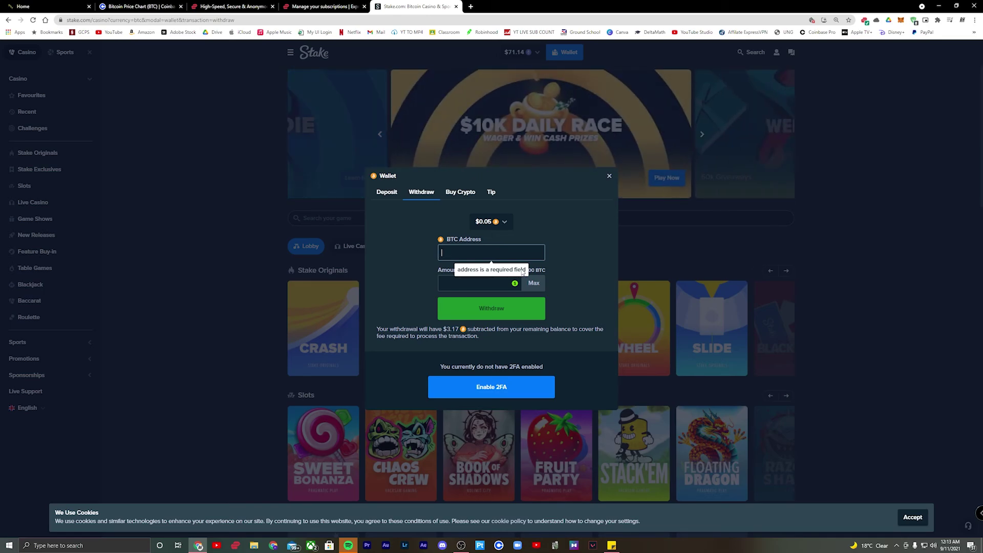
{"action": "key", "text": "ctrl+v"}
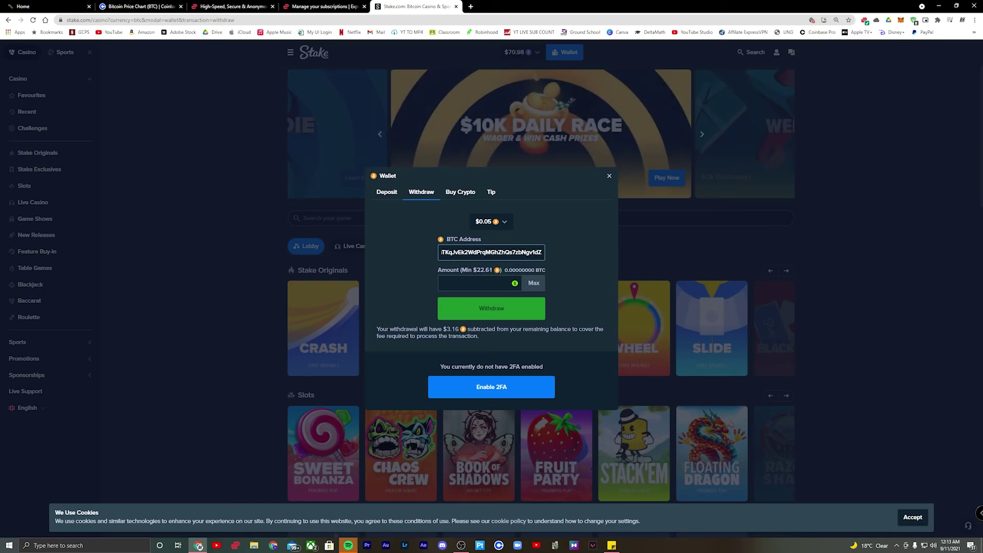
{"action": "left_click", "coordinate": [539, 284]}
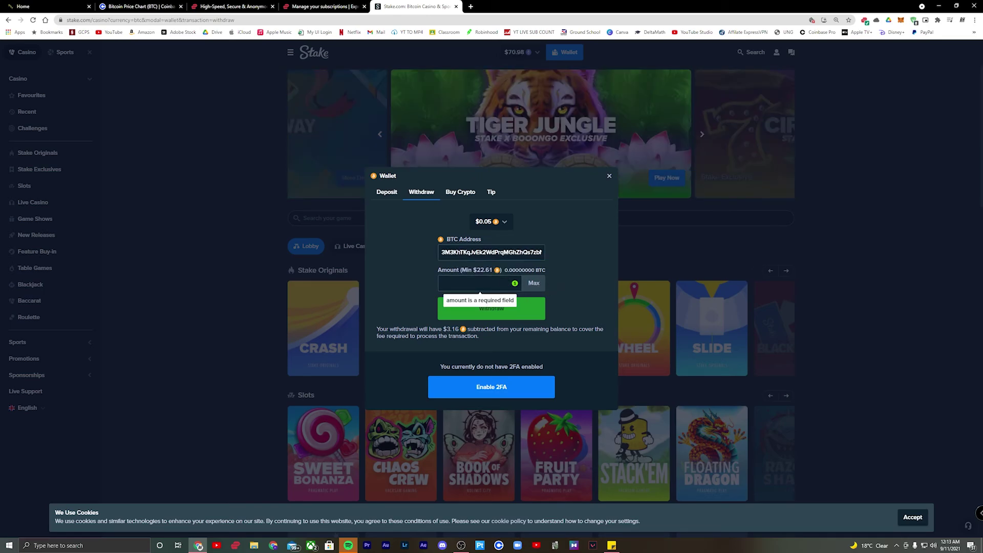
{"action": "left_click", "coordinate": [467, 283]}
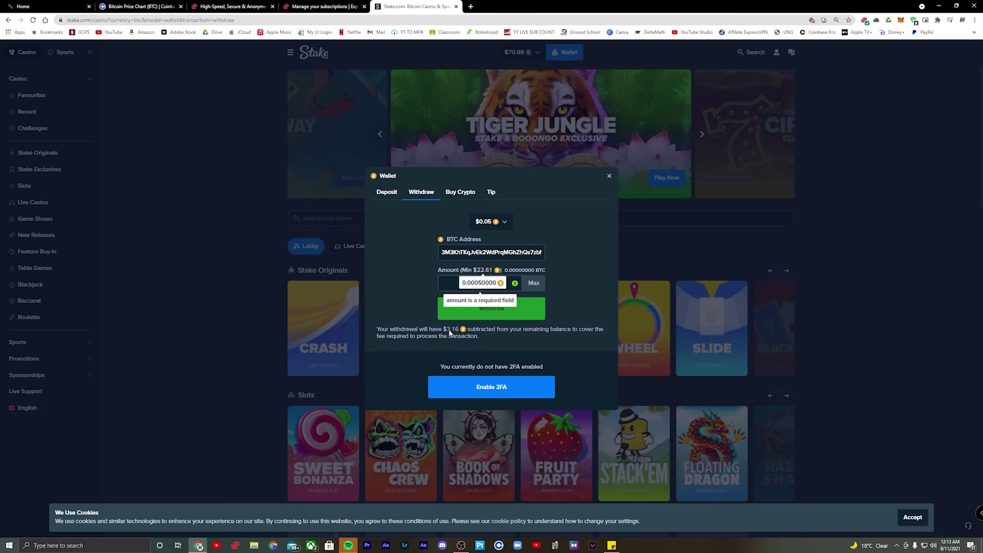
{"action": "mouse_move", "coordinate": [448, 331]}
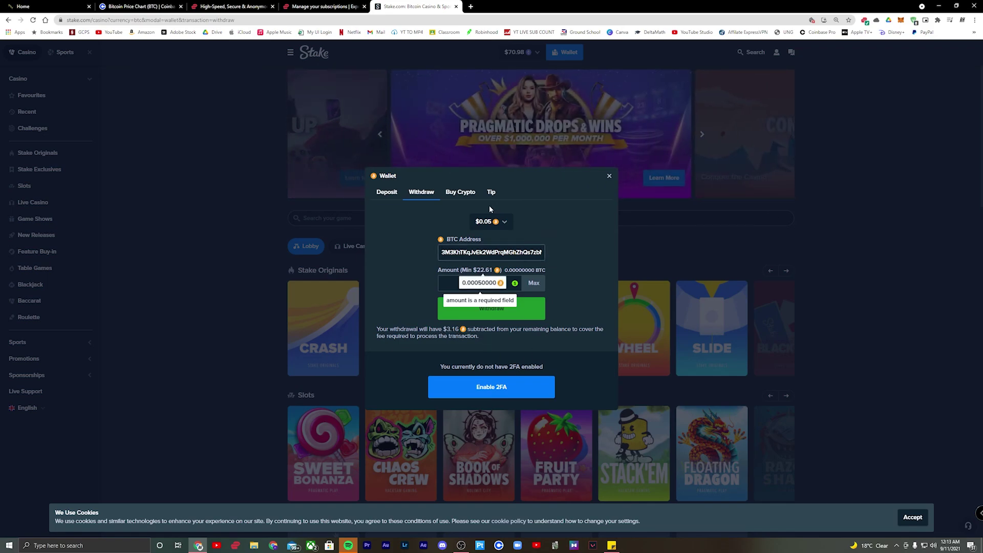
{"action": "left_click", "coordinate": [609, 177]}
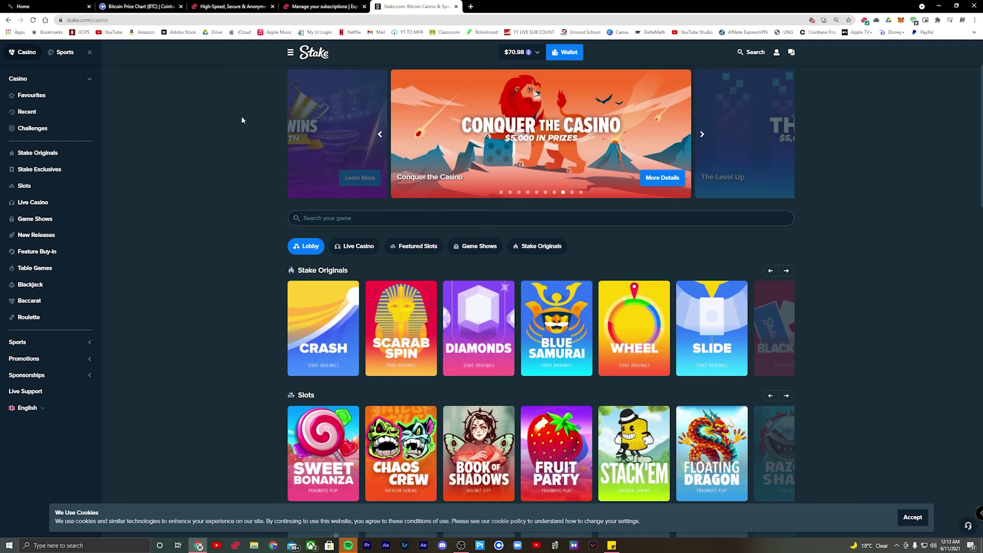
Step: Switch to the howtoroobet.com guide and review its steps from Coinbase setup through creating a Stake account
{"action": "left_click", "coordinate": [23, 6]}
{"action": "scroll", "coordinate": [377, 189], "scroll_direction": "up", "scroll_amount": 10}
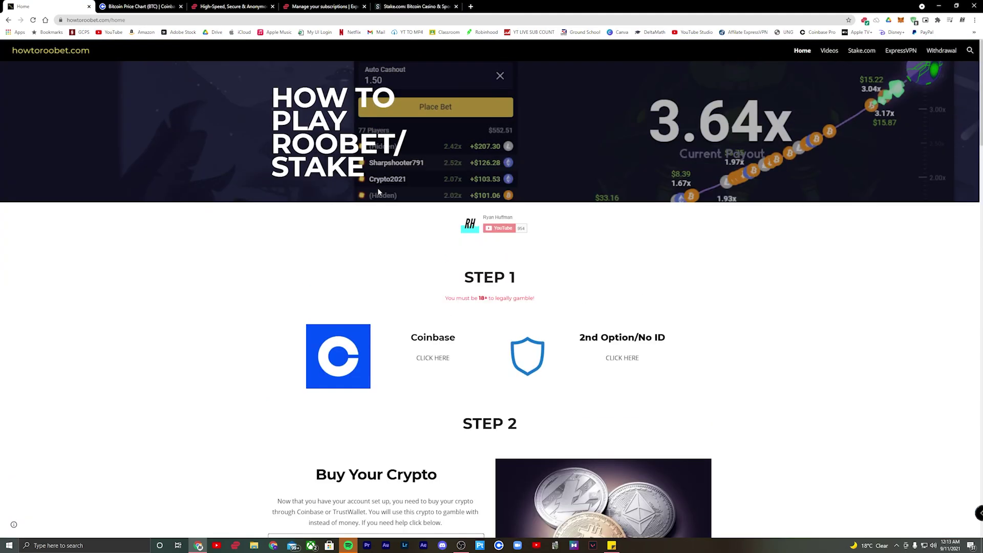
{"action": "scroll", "coordinate": [377, 191], "scroll_direction": "down", "scroll_amount": 2}
{"action": "scroll", "coordinate": [376, 192], "scroll_direction": "down", "scroll_amount": 4}
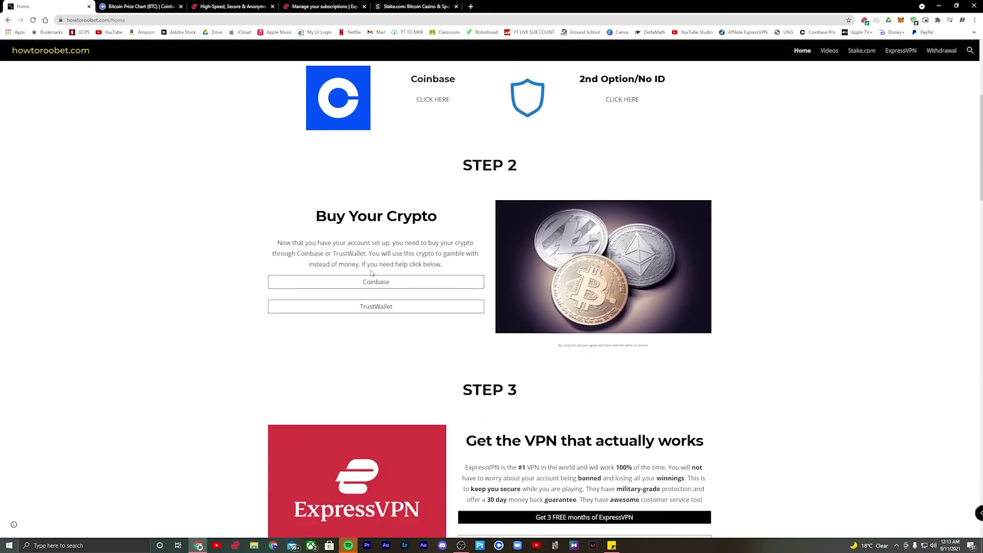
{"action": "scroll", "coordinate": [509, 364], "scroll_direction": "down", "scroll_amount": 7}
{"action": "scroll", "coordinate": [252, 209], "scroll_direction": "up", "scroll_amount": 1}
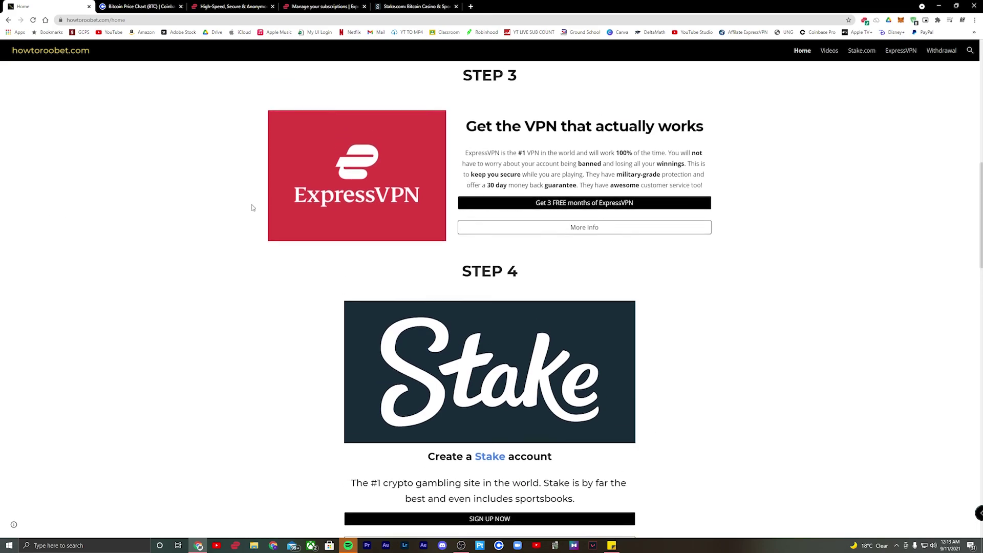